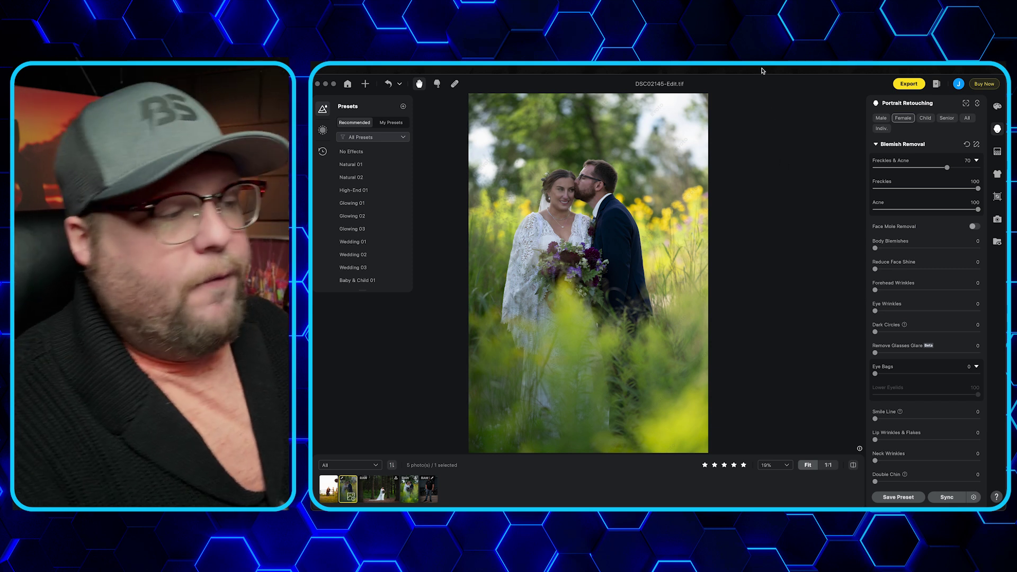
# View the program's version information and close it again
pyautogui.click(339, 69)
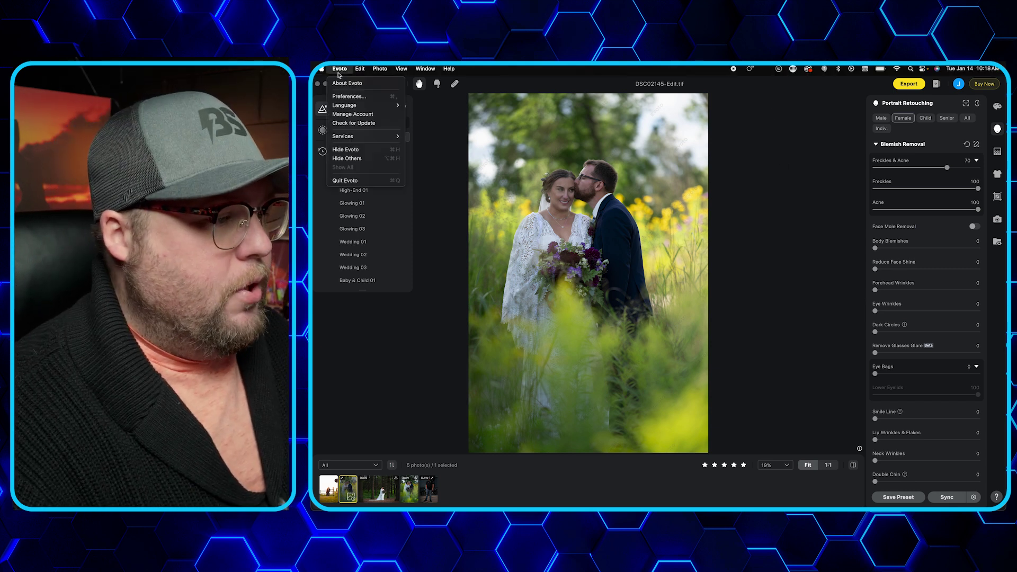
pyautogui.click(339, 83)
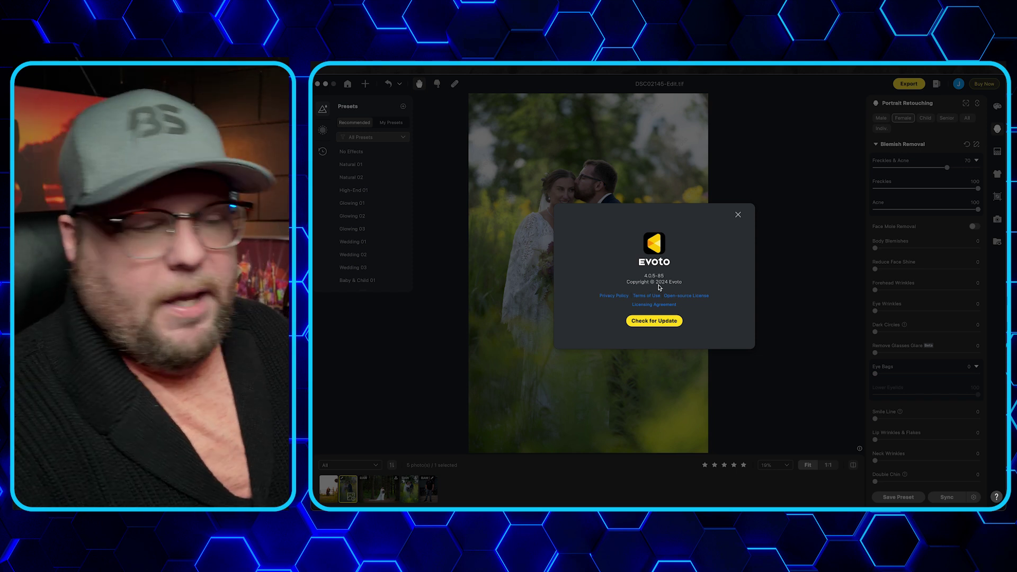
pyautogui.click(737, 215)
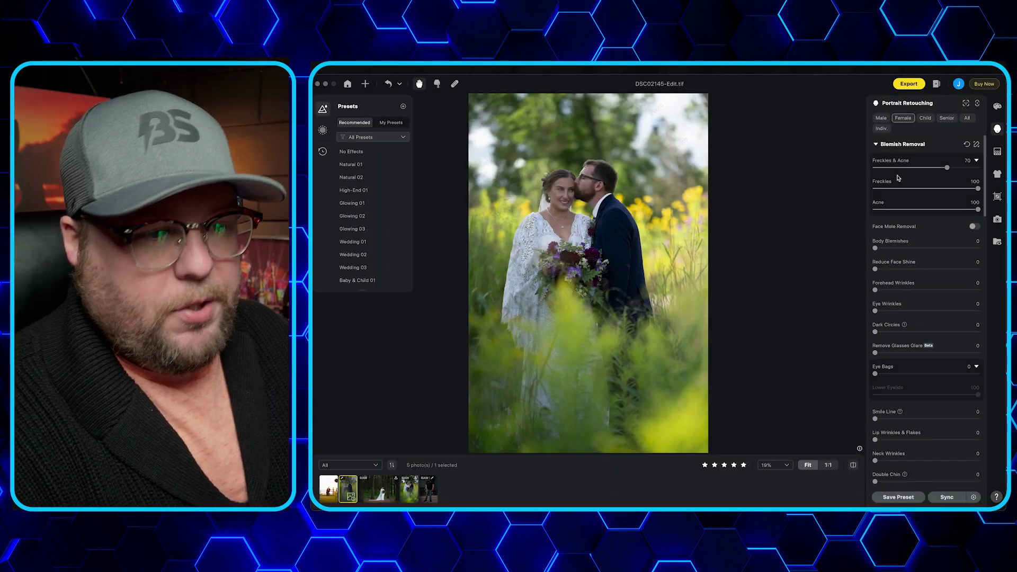
# Create an AI color match look for the wedding couple photo from the reference image DSC02135.jpg
pyautogui.click(997, 107)
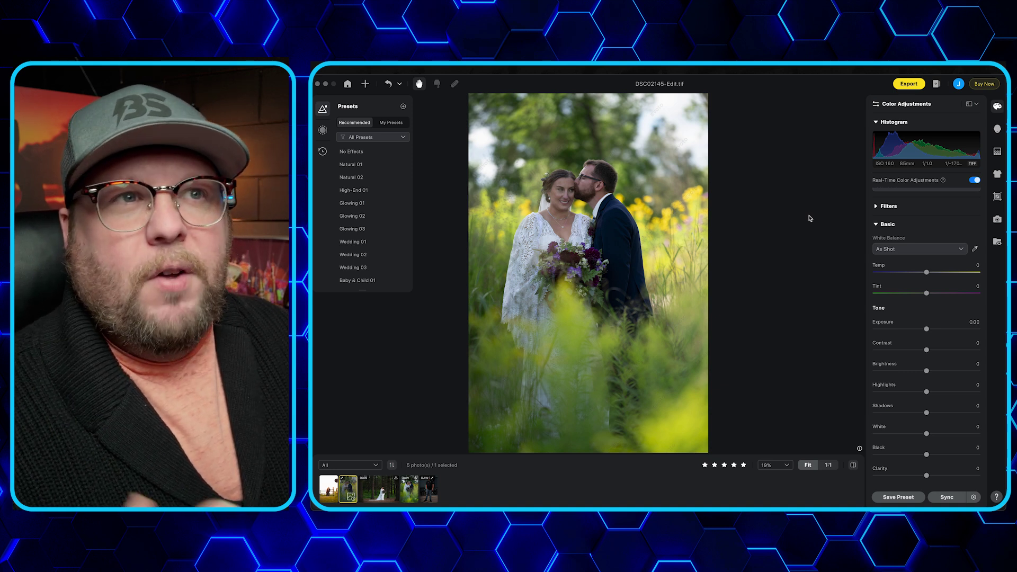
pyautogui.click(998, 106)
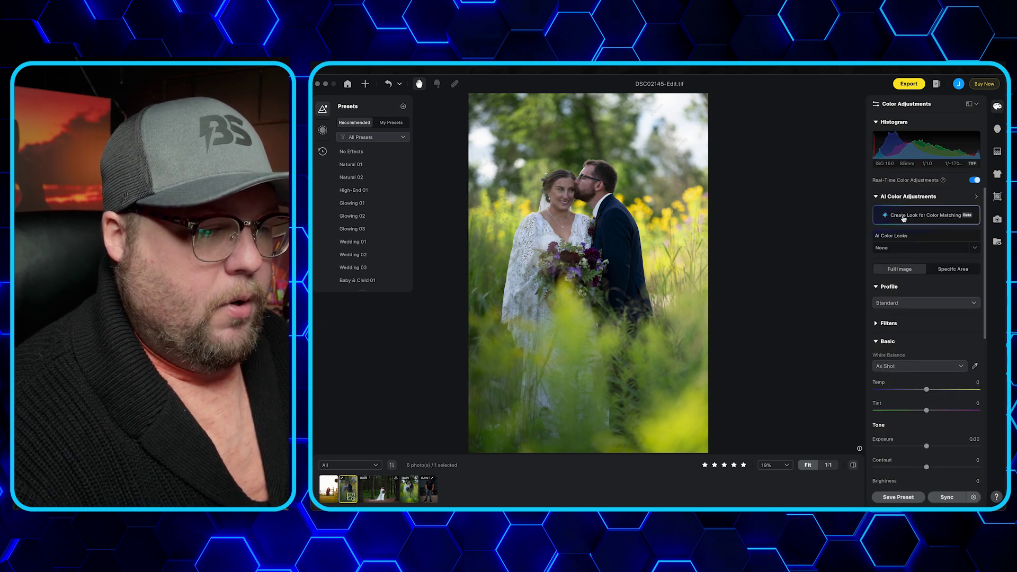
pyautogui.click(904, 216)
pyautogui.click(900, 218)
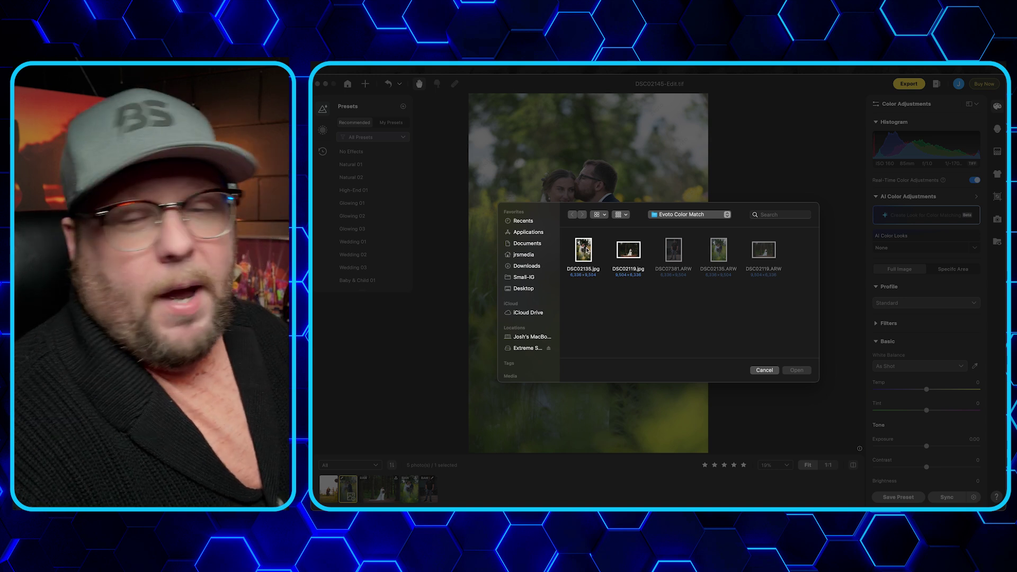
pyautogui.doubleClick(583, 249)
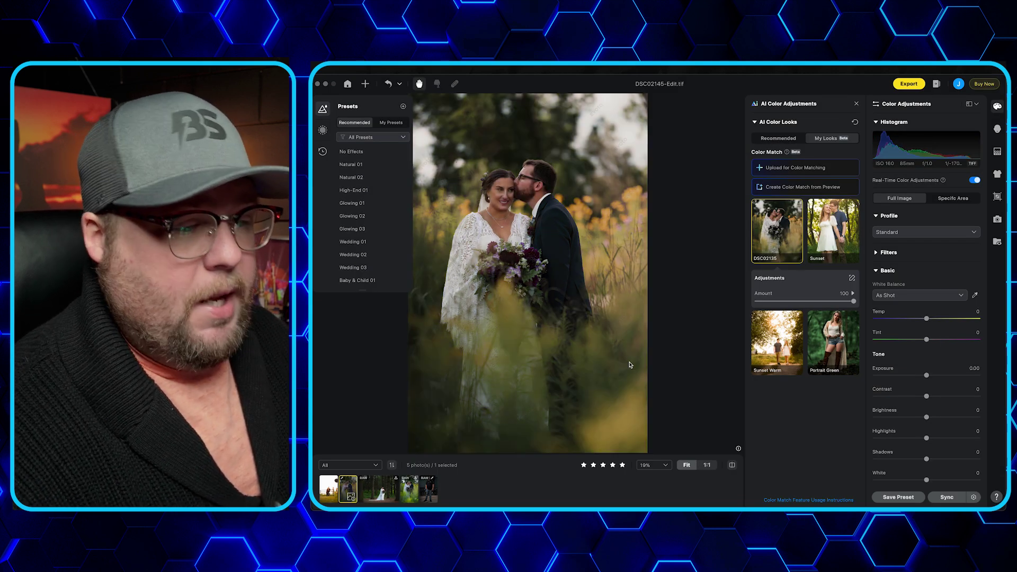
# Reset the applied AI color look and rename the DSC02135 look to "Crunchy Wedding"
pyautogui.click(856, 122)
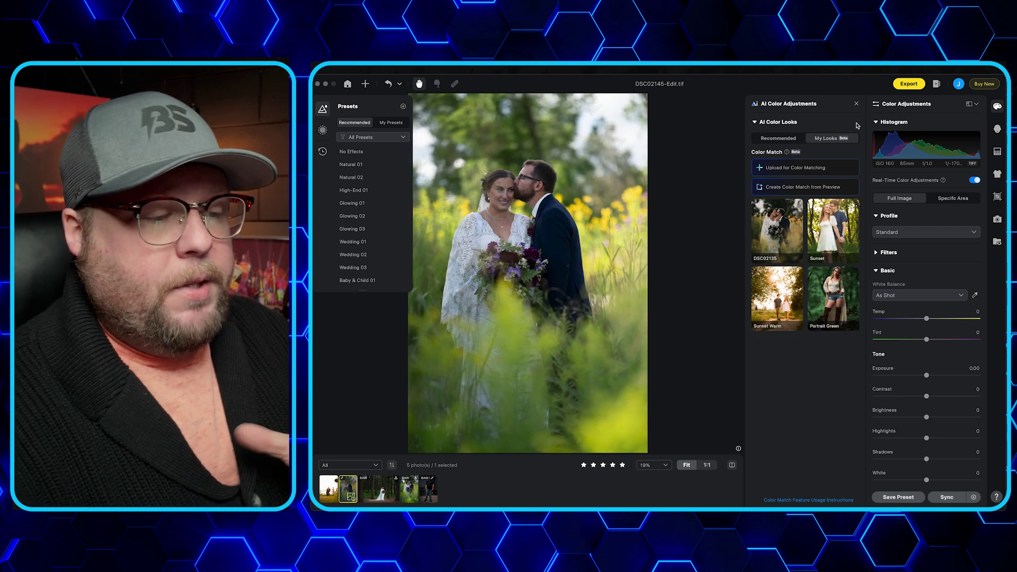
pyautogui.click(797, 259)
pyautogui.click(805, 280)
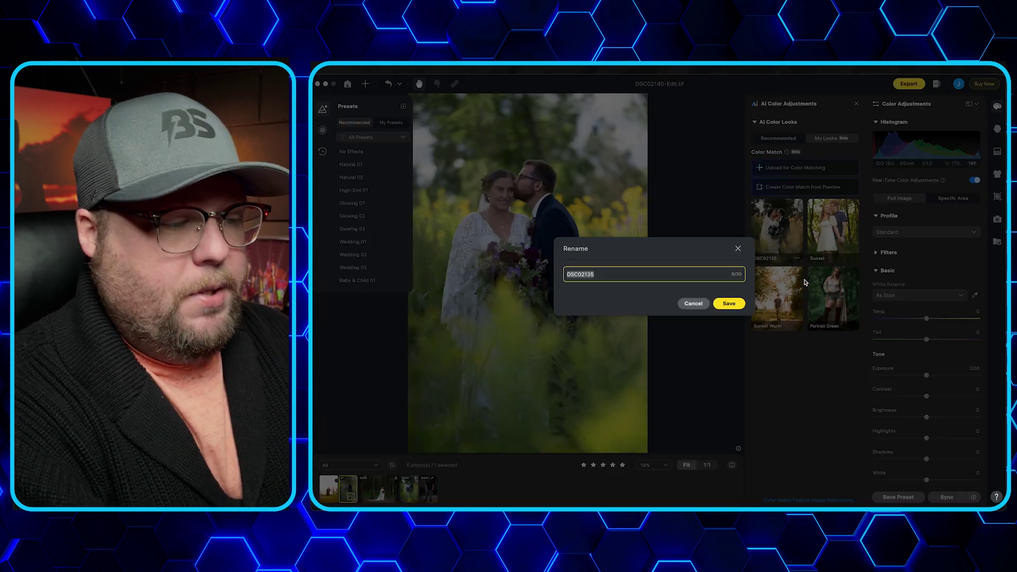
pyautogui.write('Cr')
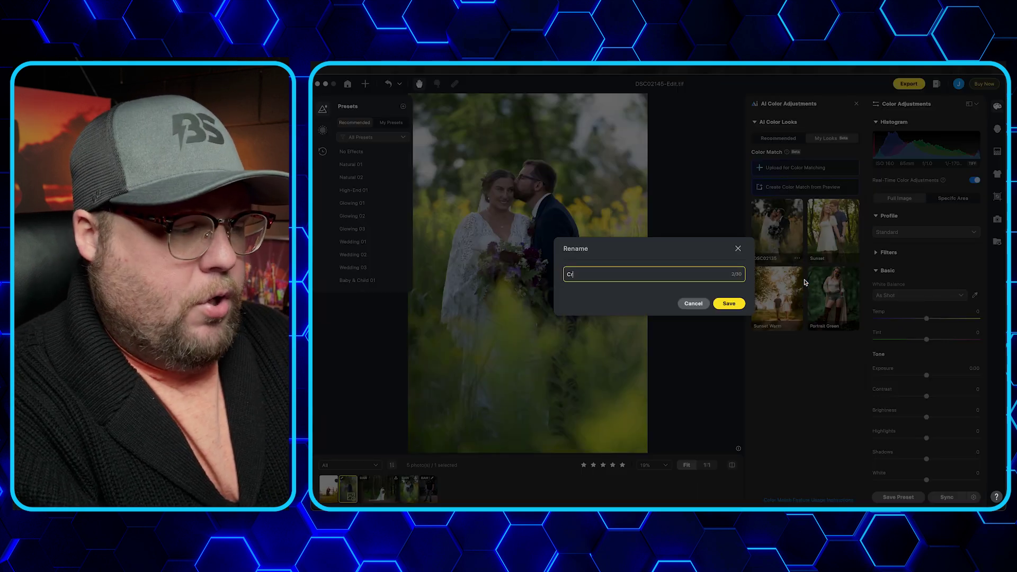
pyautogui.write('unchy ')
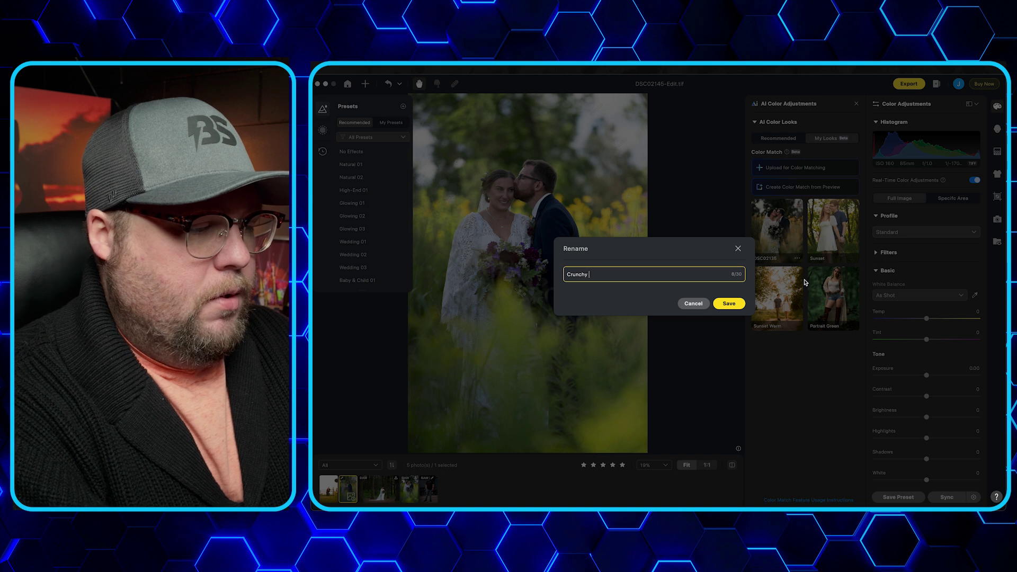
pyautogui.write('Wedding')
pyautogui.press('Return')
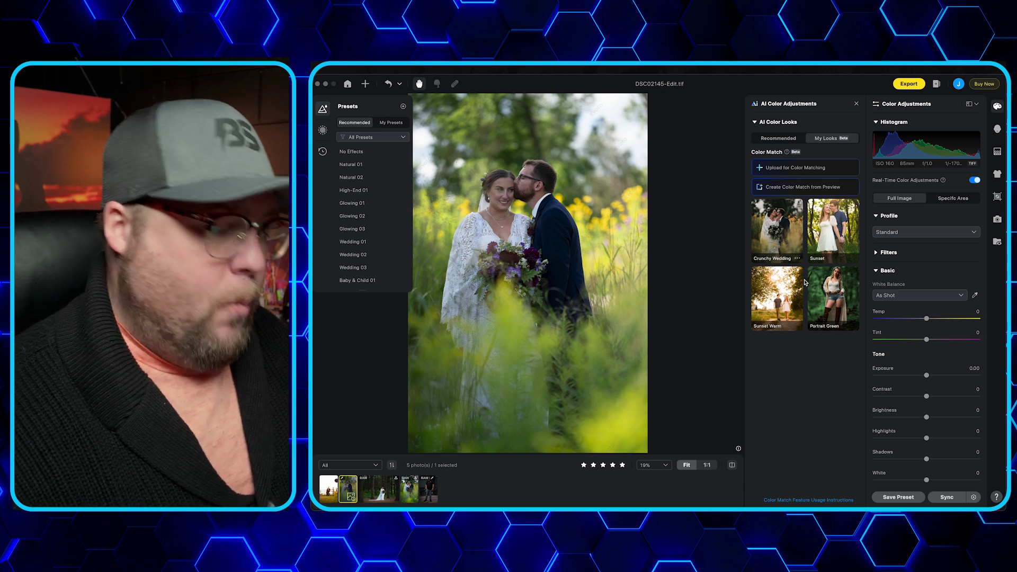
# Apply the Crunchy Wedding look to the couple photo, with exposure set to 0.50 and contrast to 13
pyautogui.click(775, 235)
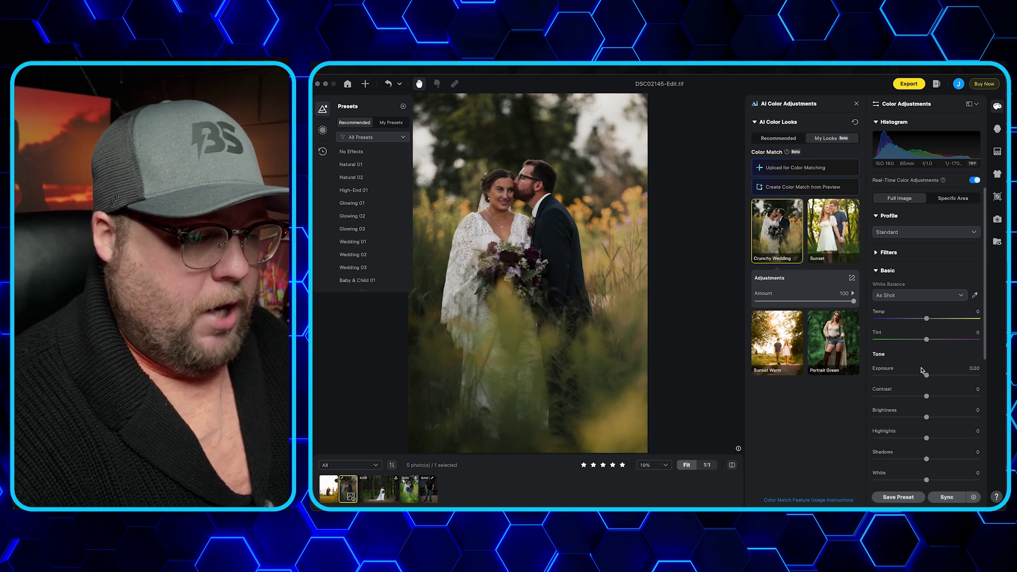
pyautogui.moveTo(926, 374); pyautogui.dragTo(933, 397)
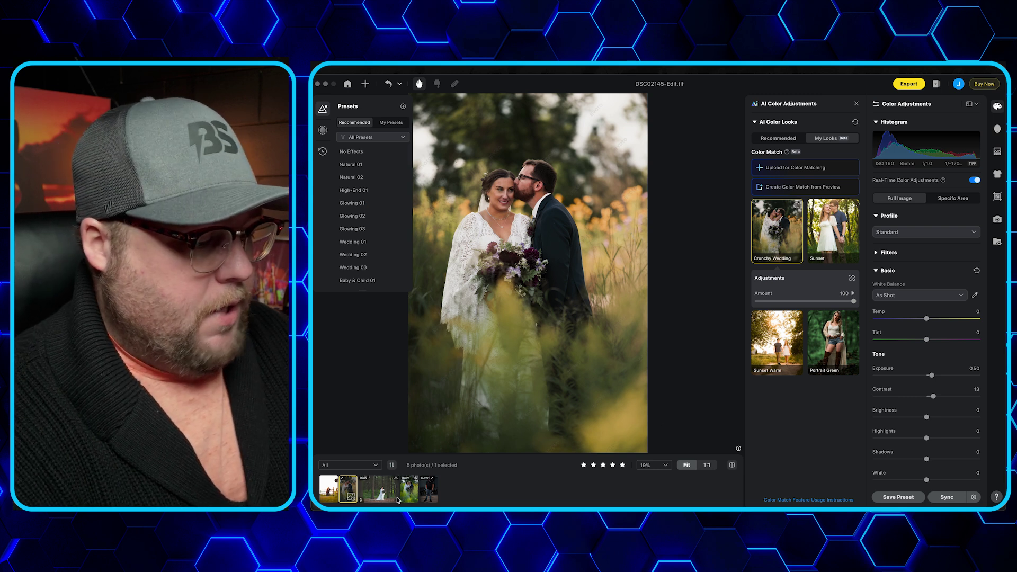
# Apply the Crunchy Wedding look to the forest bride photo DSC02119.ARW and the neighbouring kissing couple photo
pyautogui.click(379, 497)
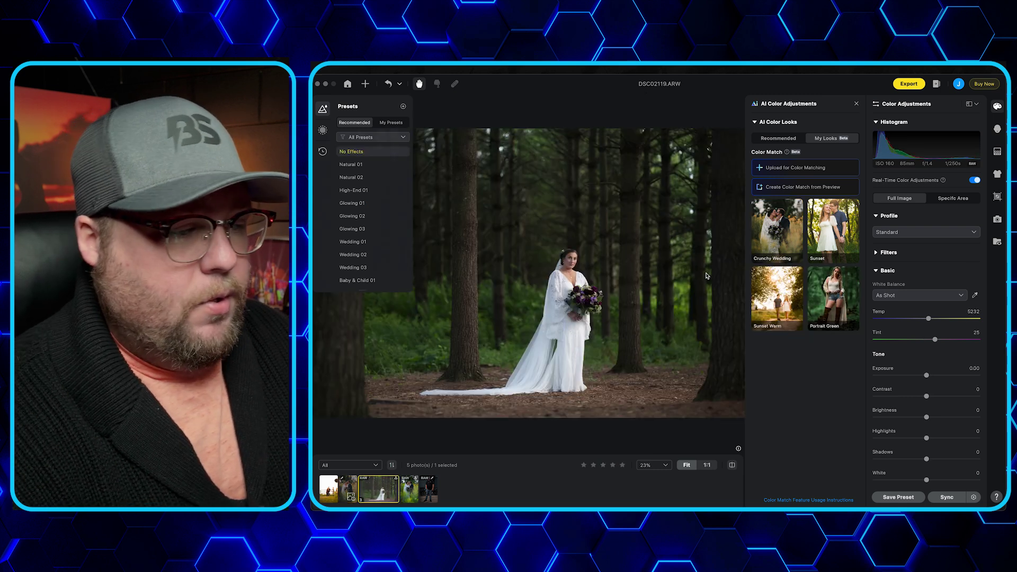
pyautogui.click(770, 231)
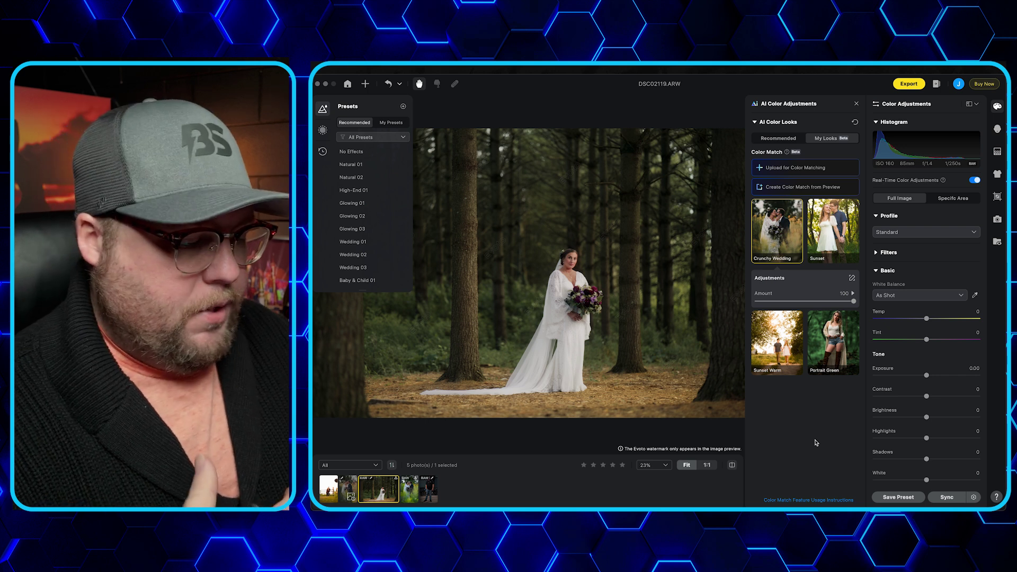
pyautogui.click(409, 488)
pyautogui.click(397, 490)
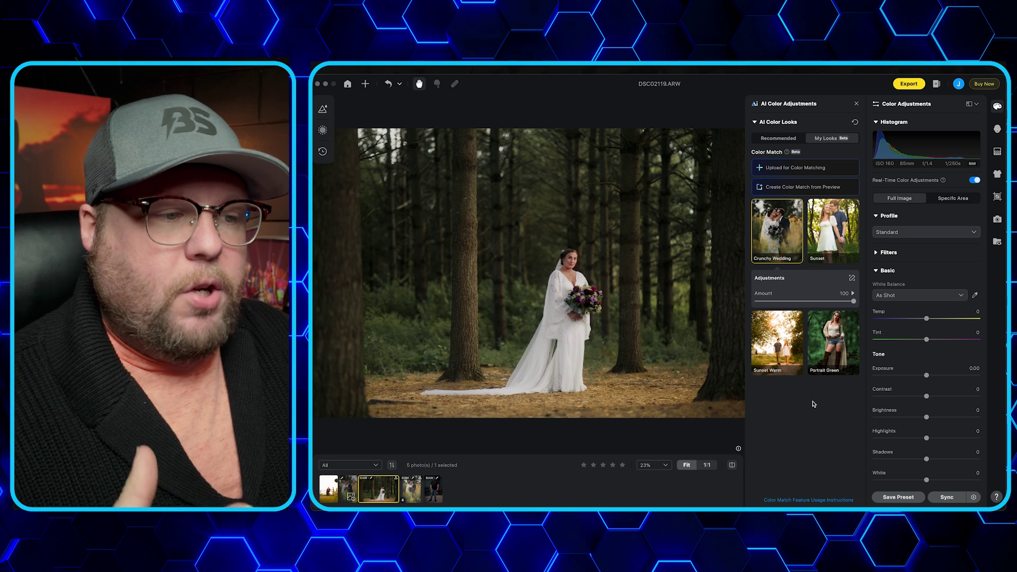
# Try the recommended AI color looks Vivid Light, Pure Love and Olive Green Film on the forest bride photo
pyautogui.click(778, 138)
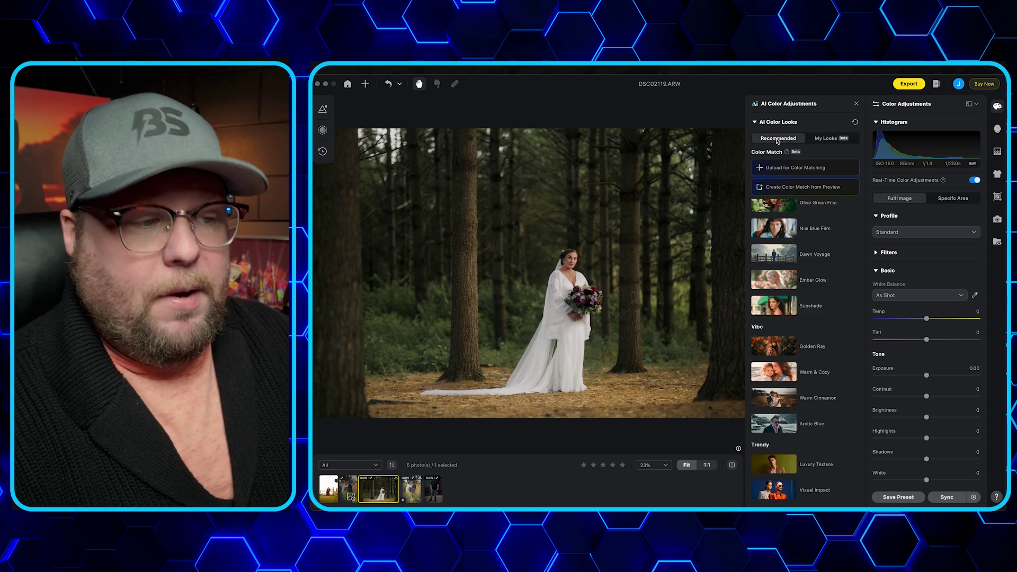
pyautogui.scroll(-5, 816, 242)
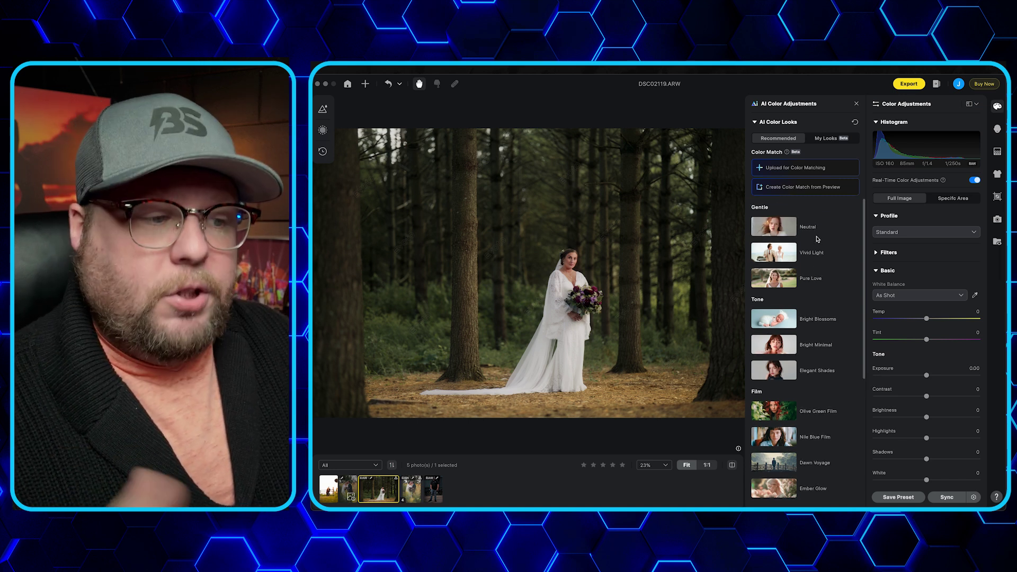
pyautogui.click(812, 252)
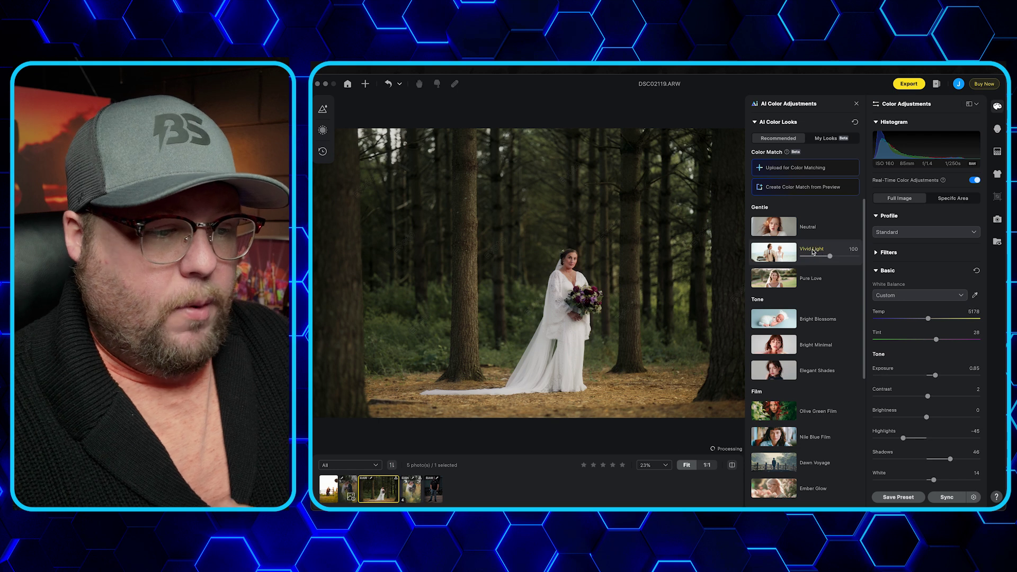
pyautogui.click(805, 282)
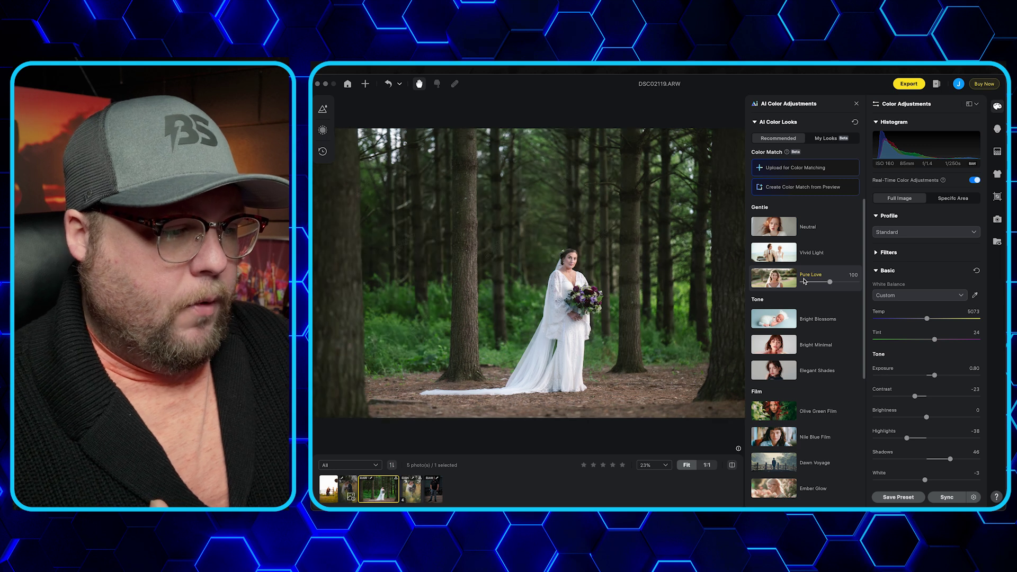
pyautogui.scroll(-3, 804, 282)
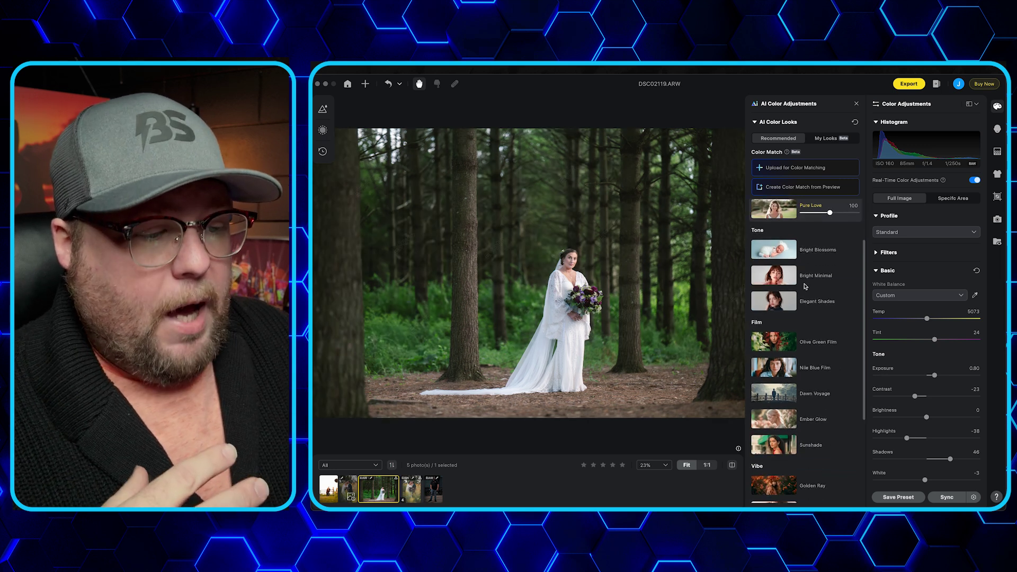
pyautogui.scroll(-3, 805, 286)
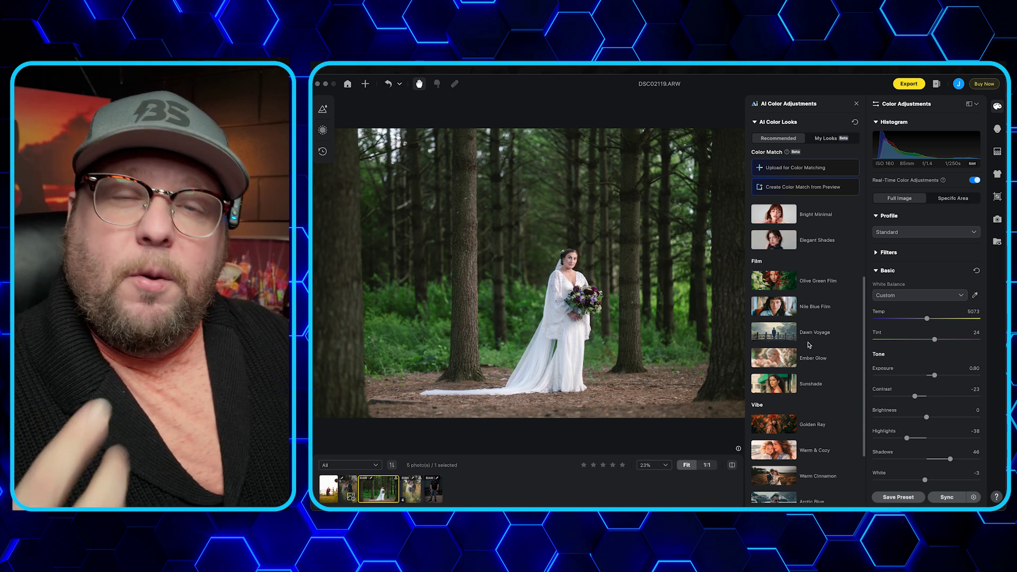
pyautogui.click(812, 281)
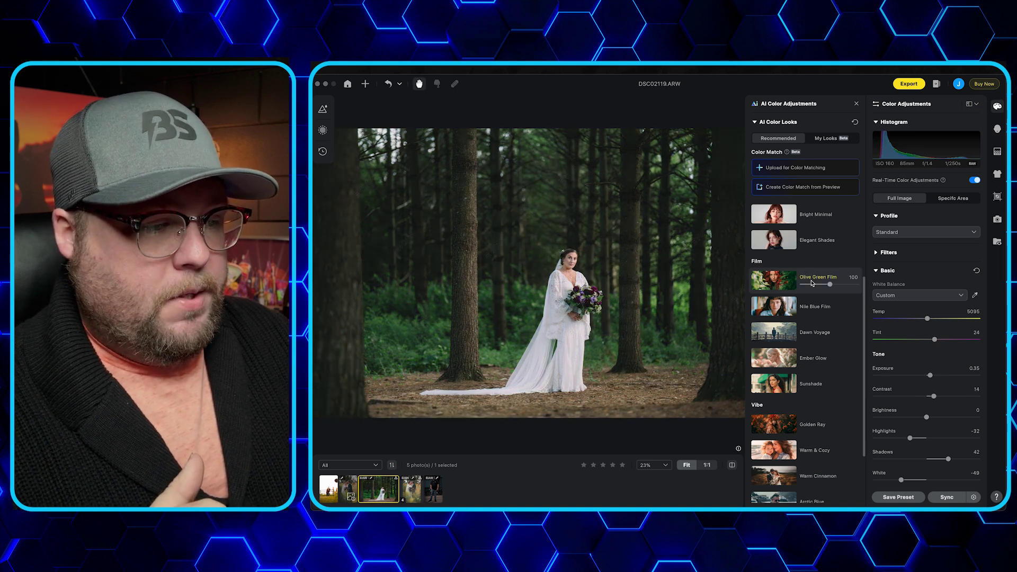
# Apply the Warm Cinnamon look to the forest bride photo and sync it to the kissing couple photo
pyautogui.scroll(-3, 812, 282)
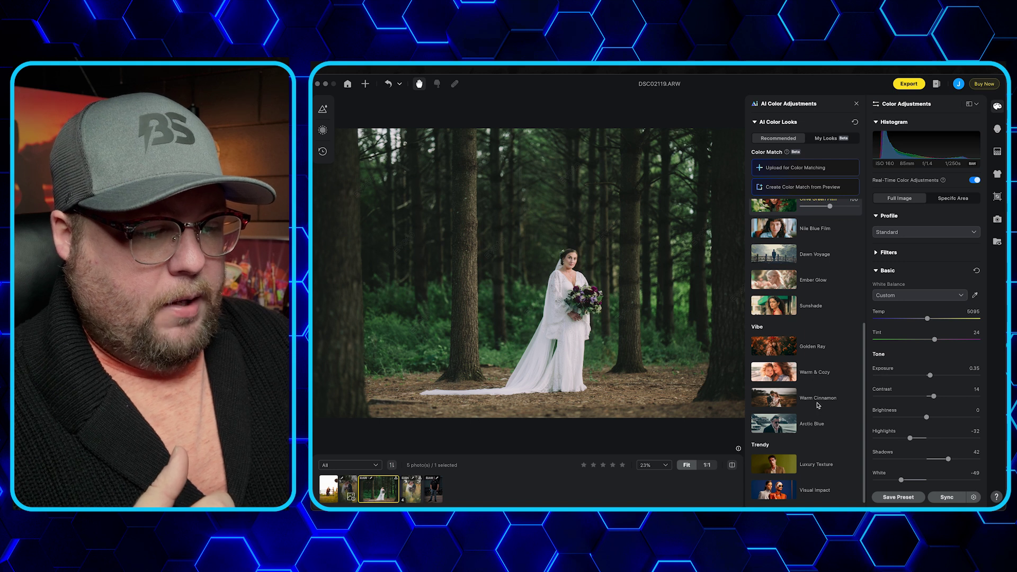
pyautogui.click(816, 398)
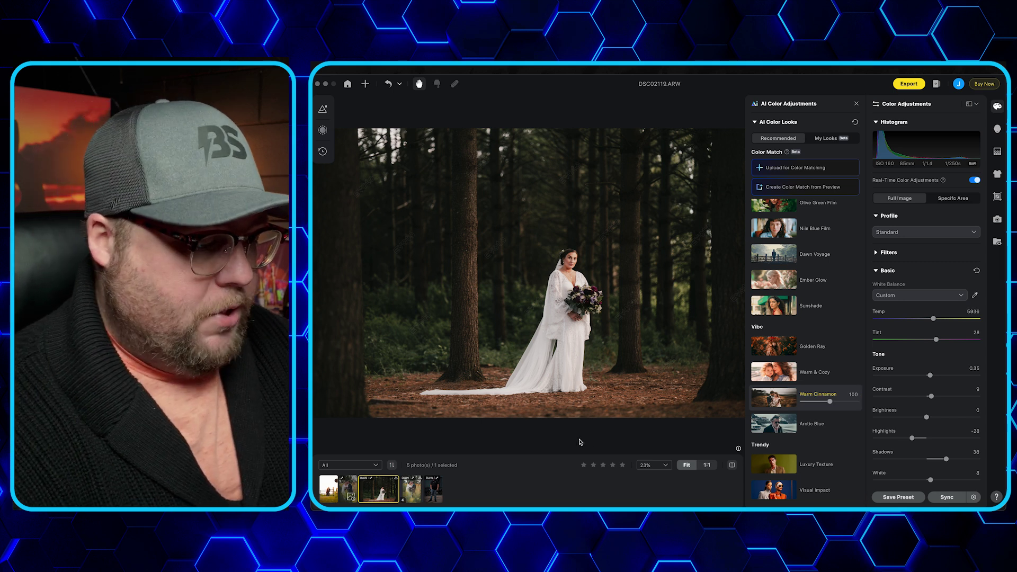
pyautogui.keyDown('shift'); pyautogui.click(411, 488); pyautogui.keyUp('shift')
pyautogui.click(947, 498)
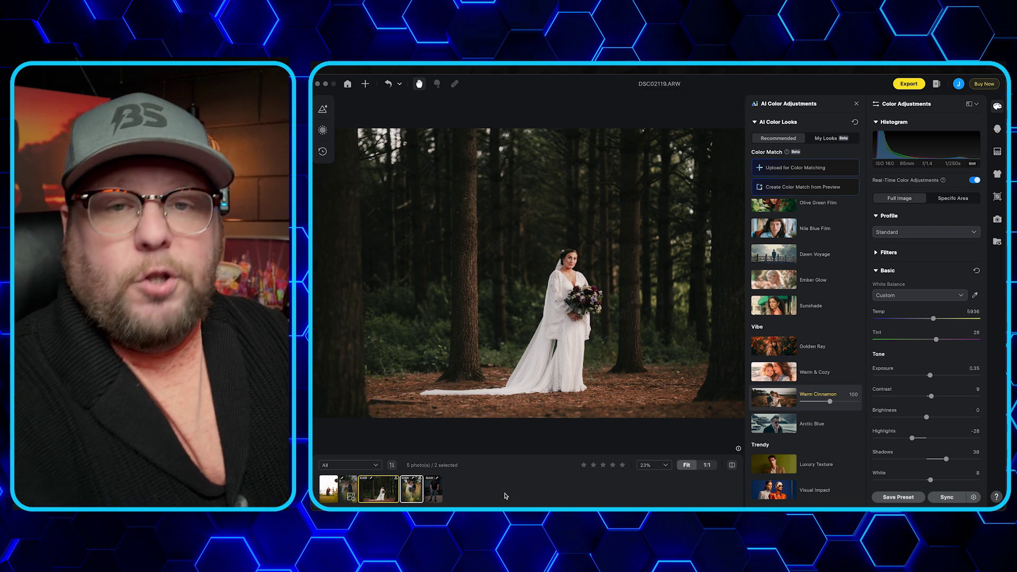
pyautogui.click(410, 492)
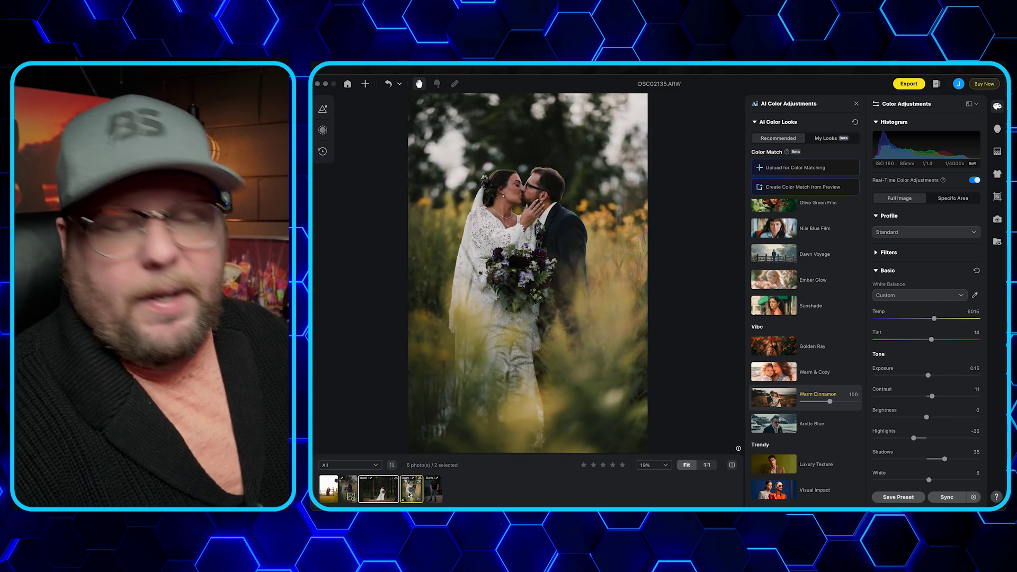
pyautogui.click(485, 490)
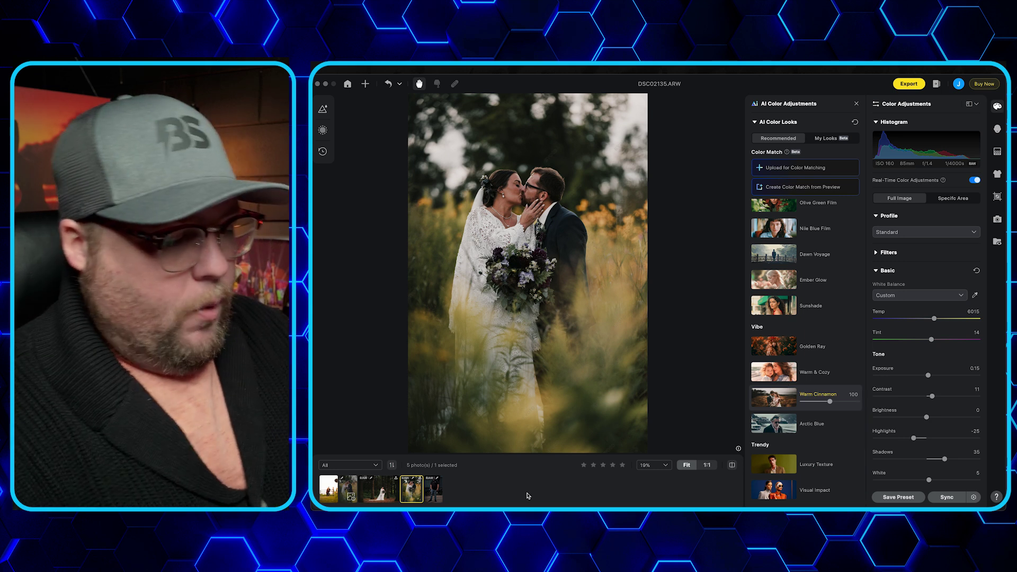
# Open the motorcycle portrait DSC07381.ARW and color match it to DSC05795-Edit.jpg from the Small-IG folder
pyautogui.click(438, 491)
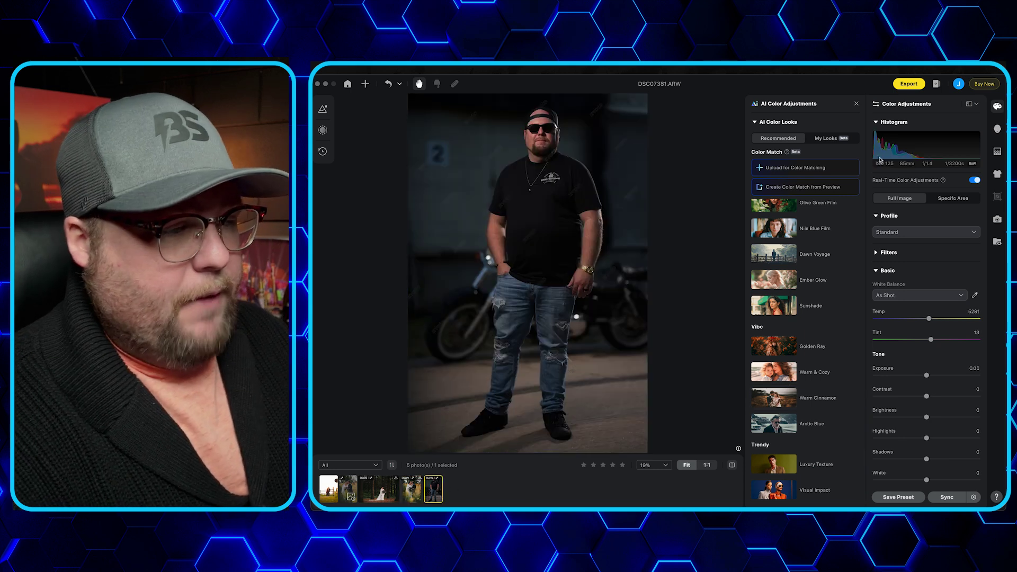
pyautogui.click(829, 140)
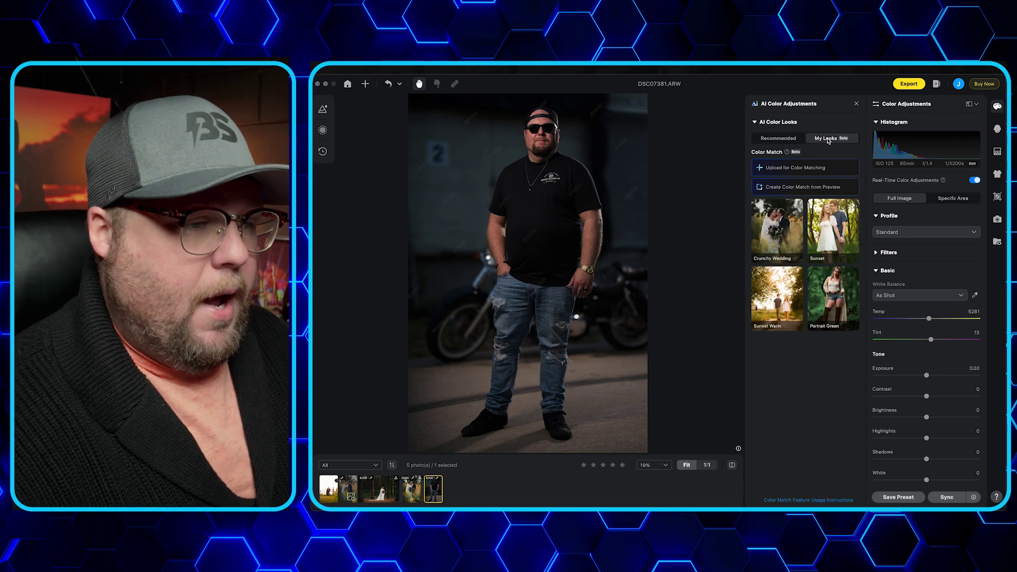
pyautogui.click(790, 168)
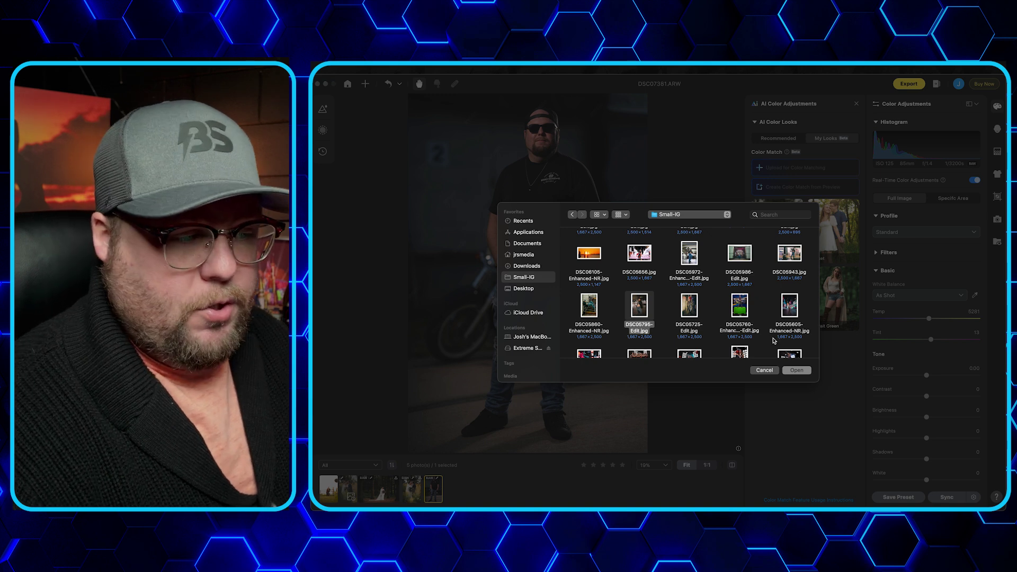
pyautogui.click(798, 370)
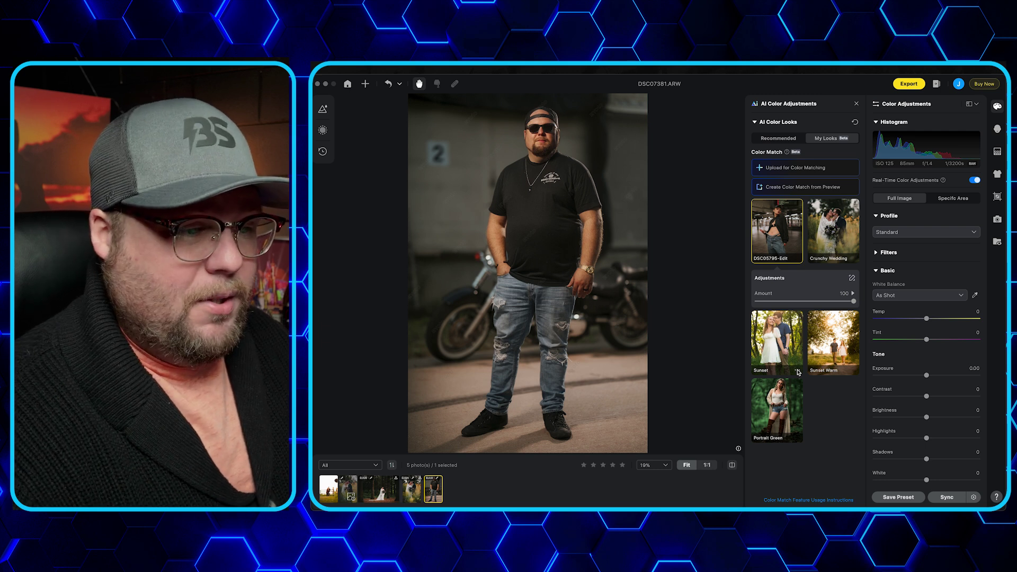
# Create another color match look from the DSC05972 enhanced edit JPG and compare it on the portrait with the DSC05795-Edit look
pyautogui.click(794, 167)
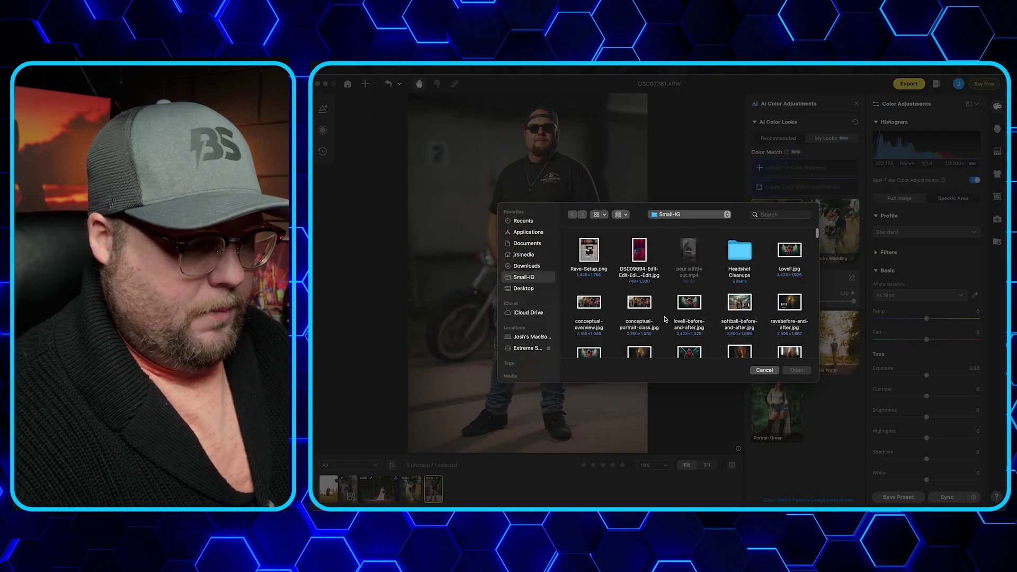
pyautogui.scroll(-10, 665, 319)
pyautogui.doubleClick(688, 259)
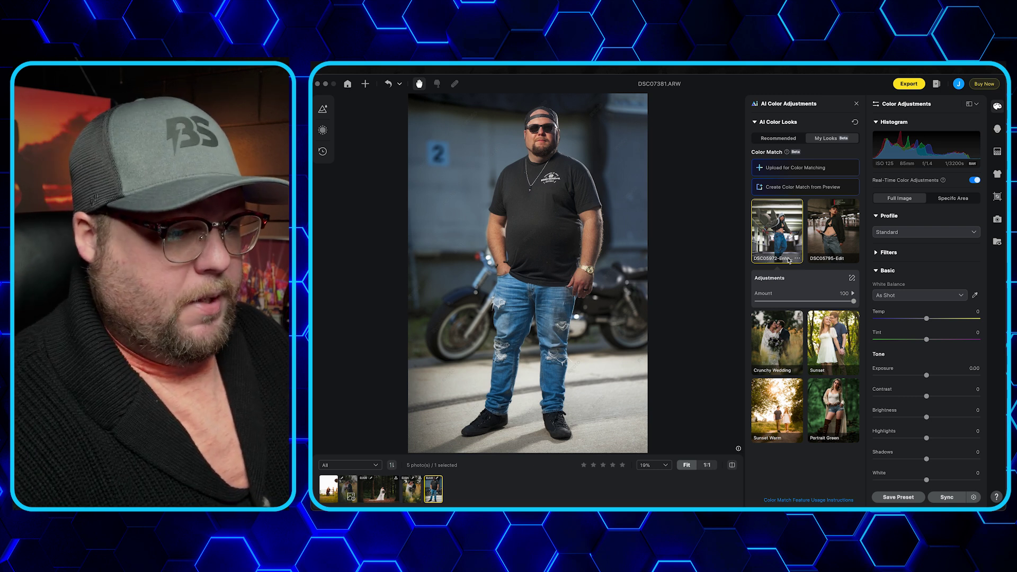
pyautogui.click(826, 239)
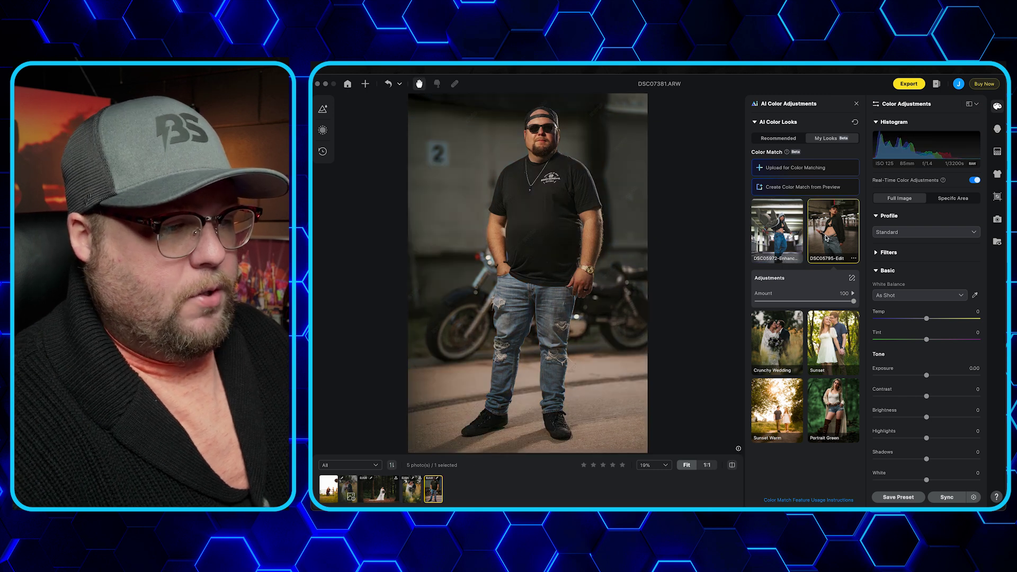
pyautogui.click(797, 235)
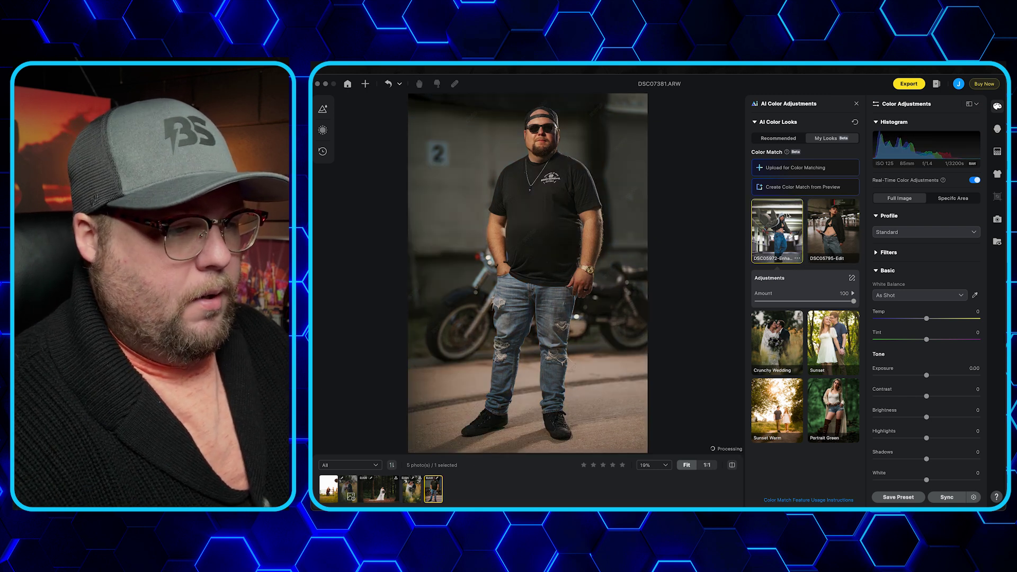